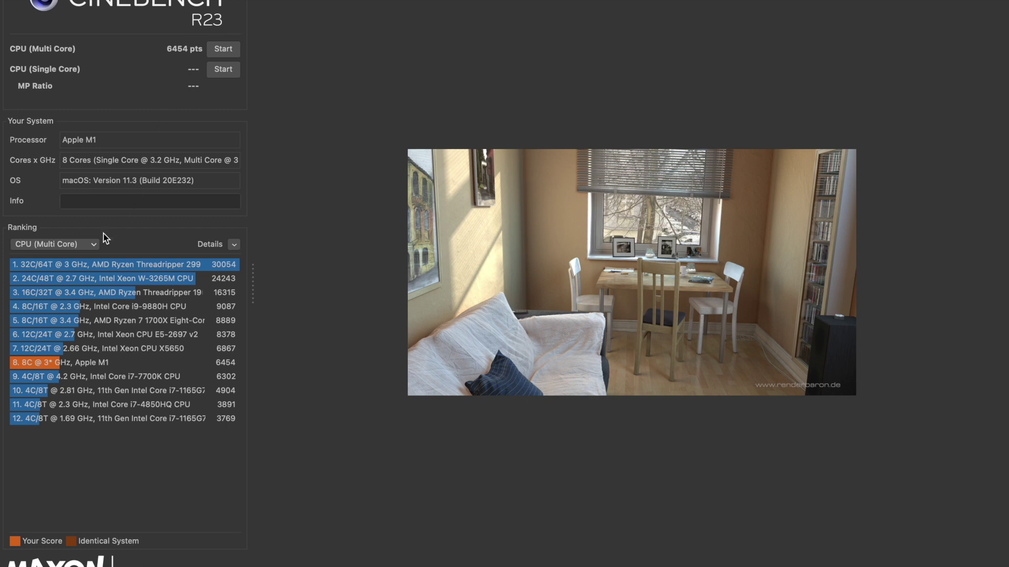
- Switch the Ranking dropdown from multi-core to CPU (Single Core) scores
click(91, 245)
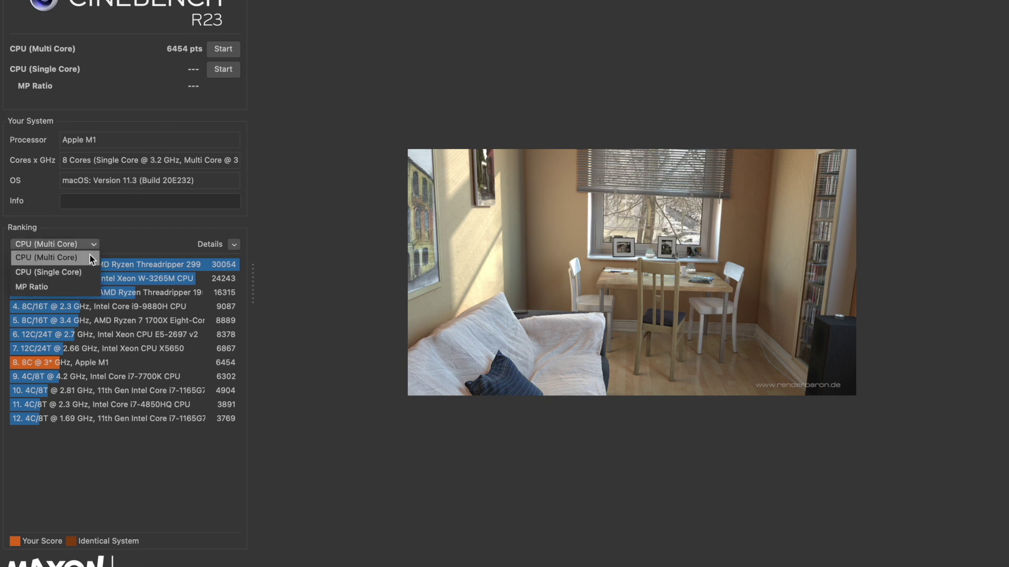
click(75, 272)
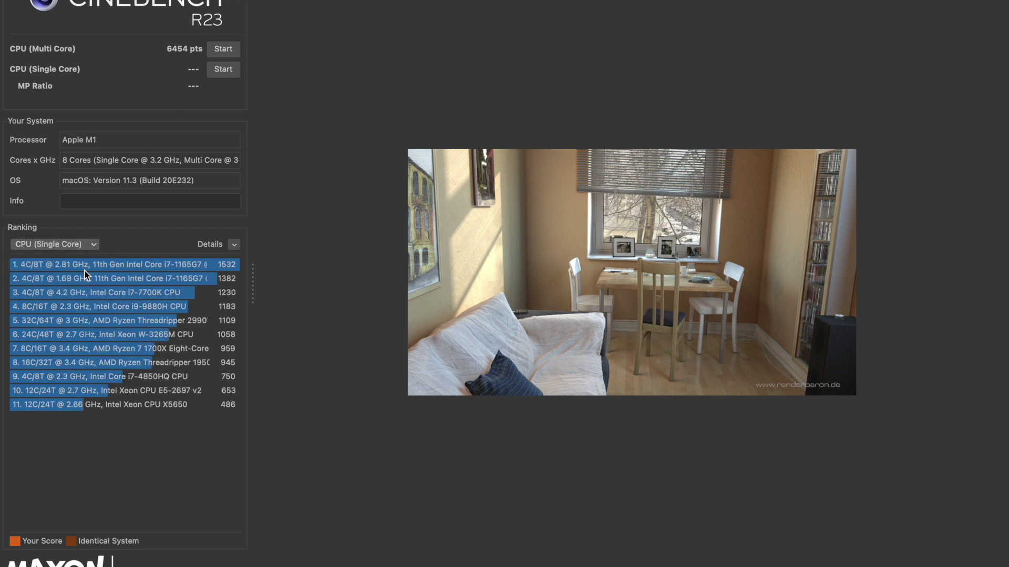
- Run the CPU (Single Core) benchmark to a 1492-point score and 4.33x MP ratio
click(224, 71)
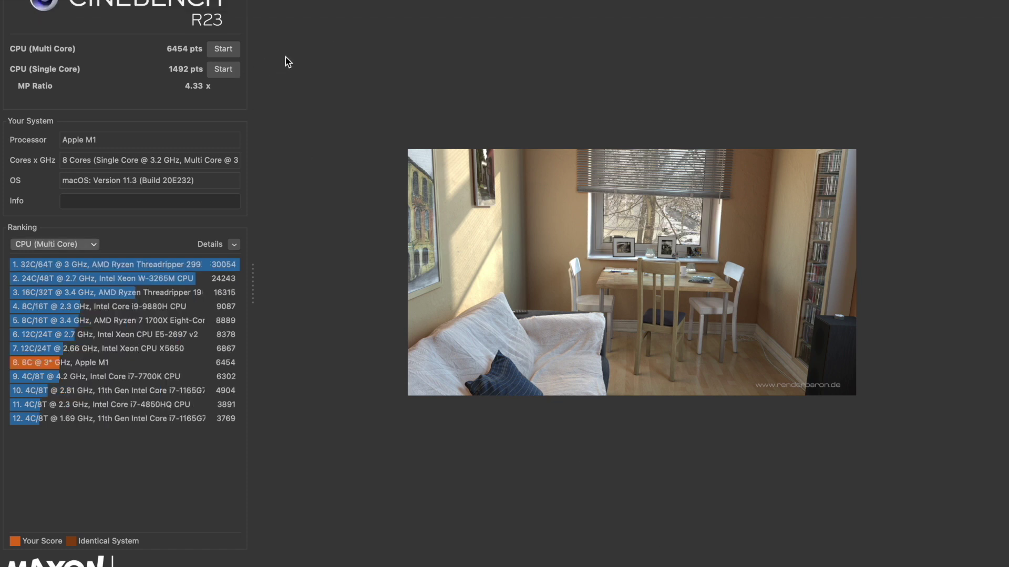
- Start a fresh CPU (Multi Core) benchmark run with its 10-minute countdown
click(224, 49)
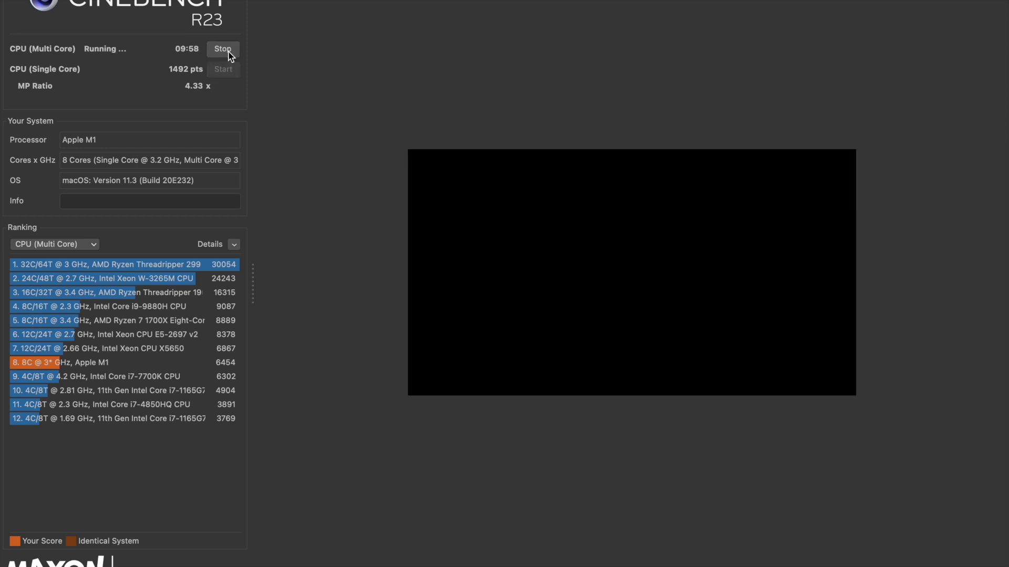